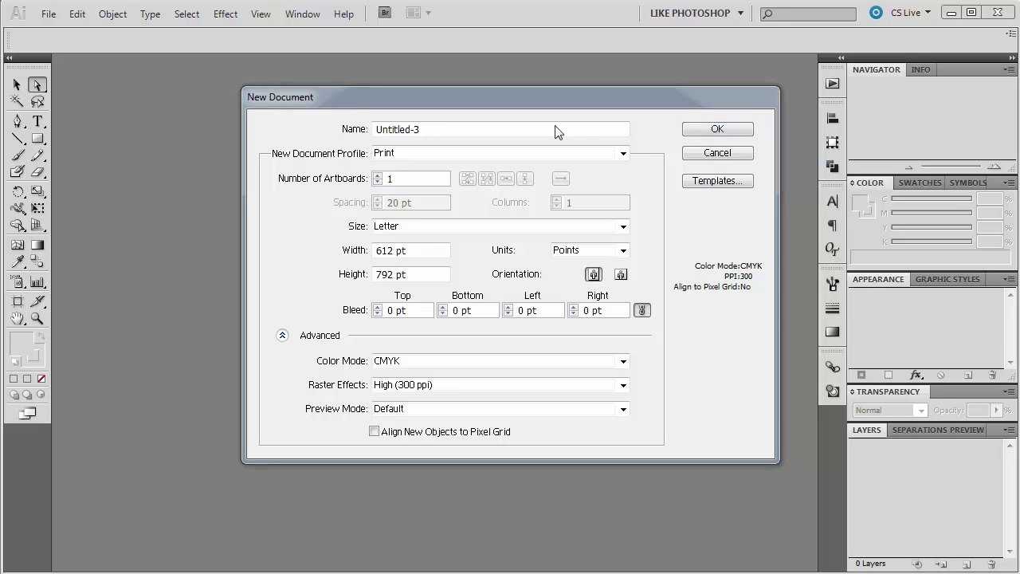
Create the Letter-size document, then give new shapes a navy 3 pt stroke and orange fill
{"action": "left_click", "coordinate": [707, 130]}
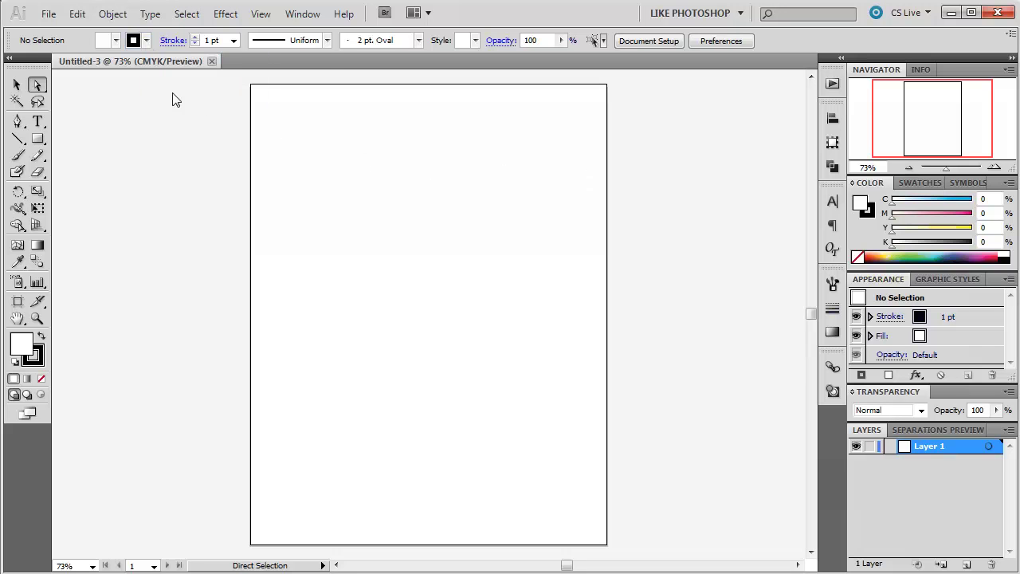
{"action": "left_click", "coordinate": [146, 42]}
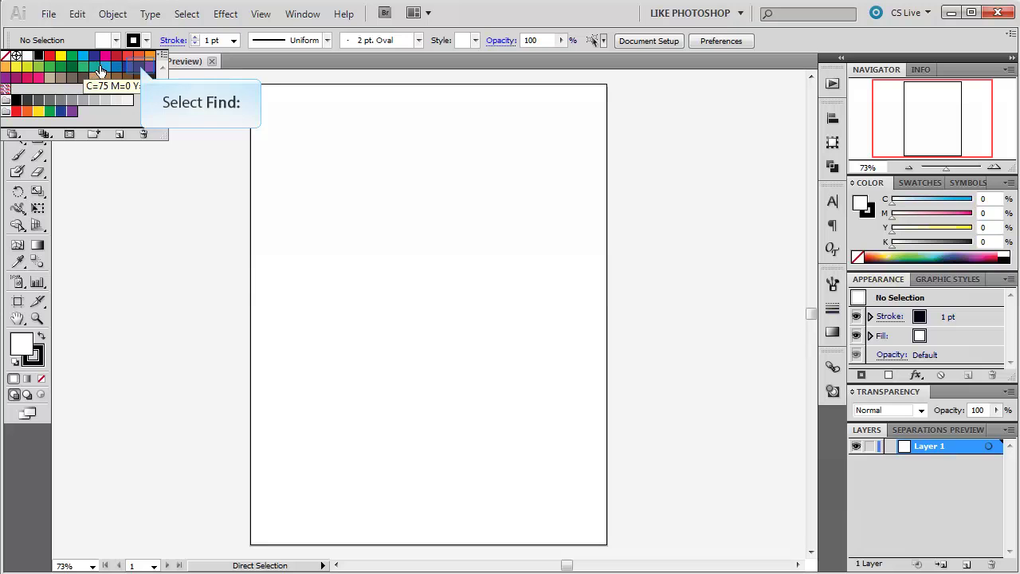
{"action": "left_click", "coordinate": [138, 66]}
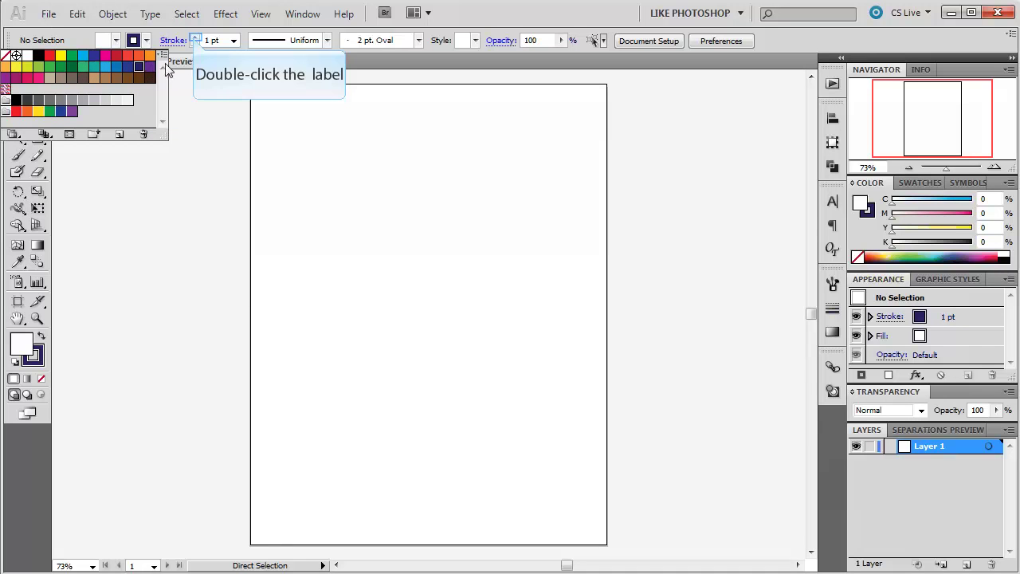
{"action": "left_click", "coordinate": [194, 37]}
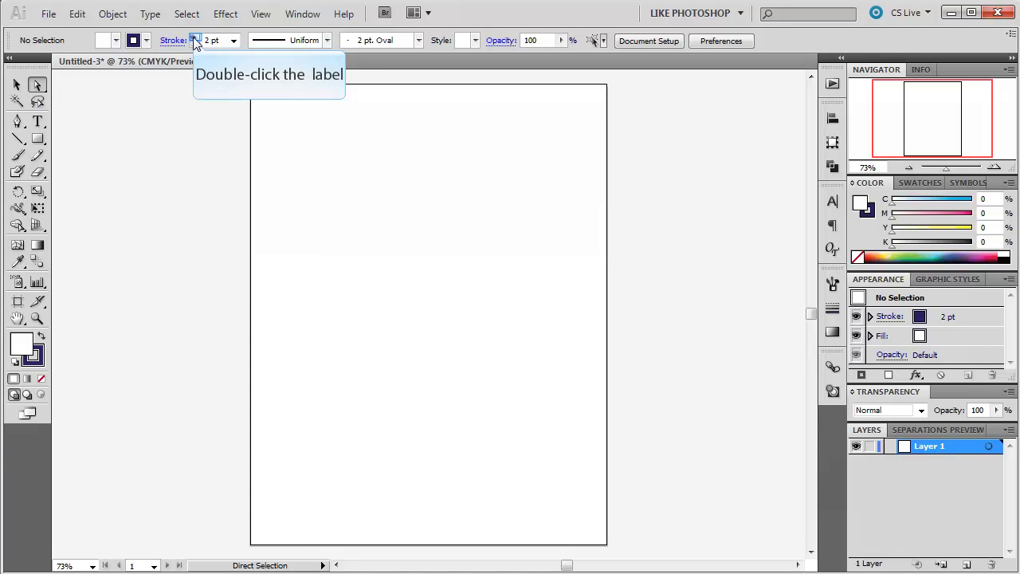
{"action": "left_click", "coordinate": [194, 37]}
{"action": "left_click", "coordinate": [116, 40]}
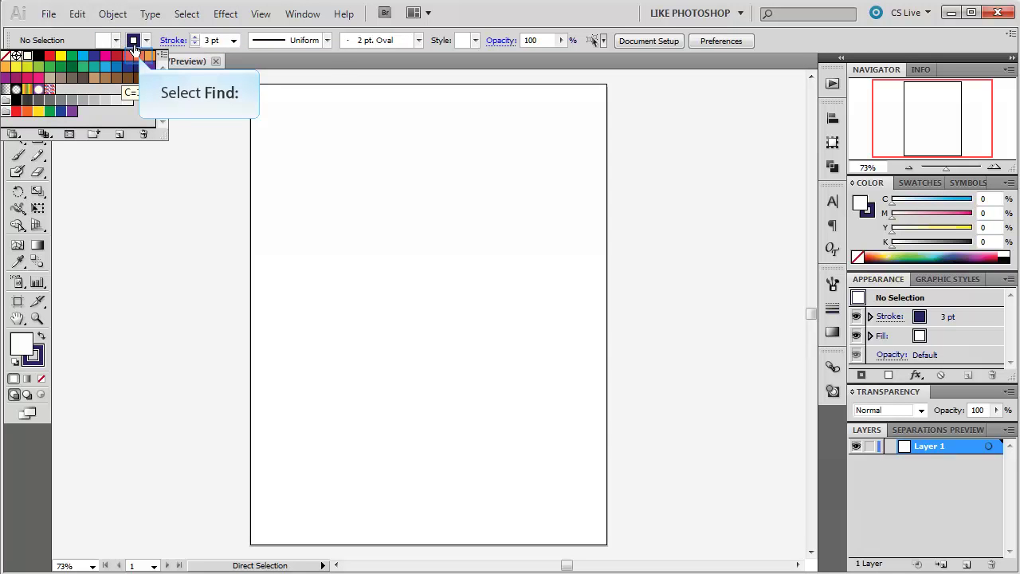
{"action": "left_click", "coordinate": [138, 61]}
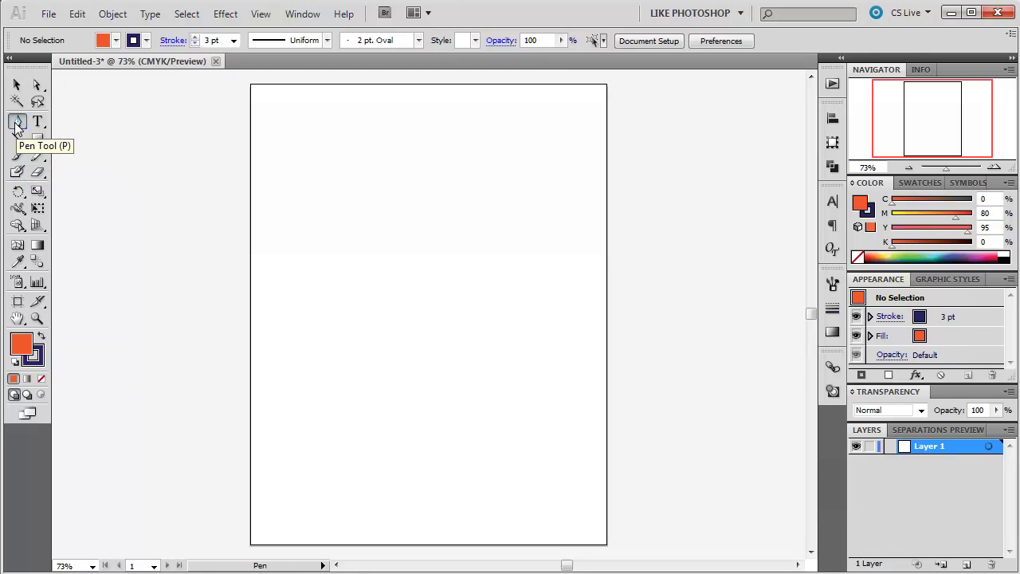
Tear off the Pen tool group into a floating panel placed near the document tab
{"action": "left_click", "coordinate": [18, 123]}
{"action": "left_click_drag", "start_coordinate": [18, 124], "coordinate": [202, 157]}
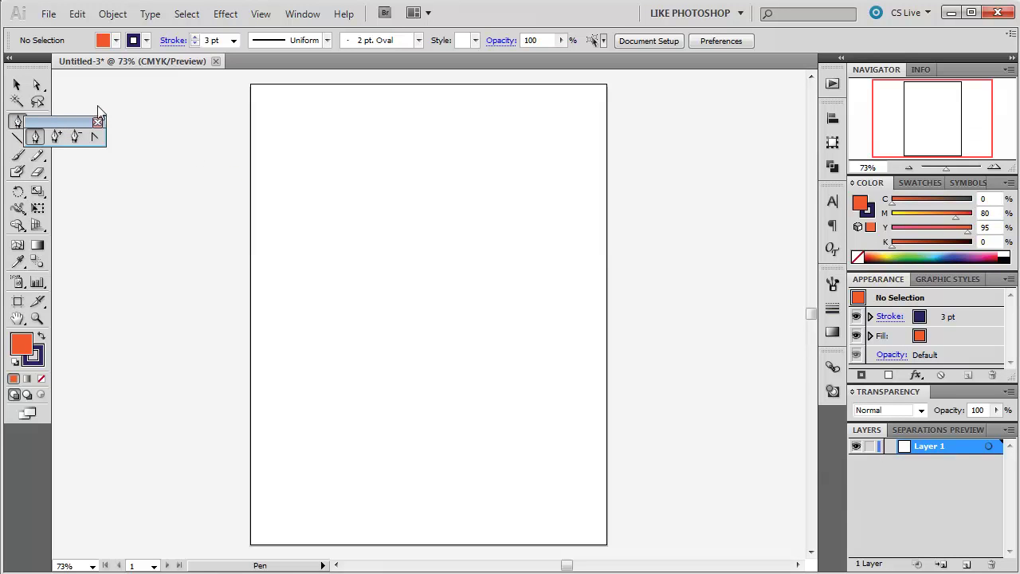
{"action": "left_click_drag", "start_coordinate": [98, 108], "coordinate": [89, 73]}
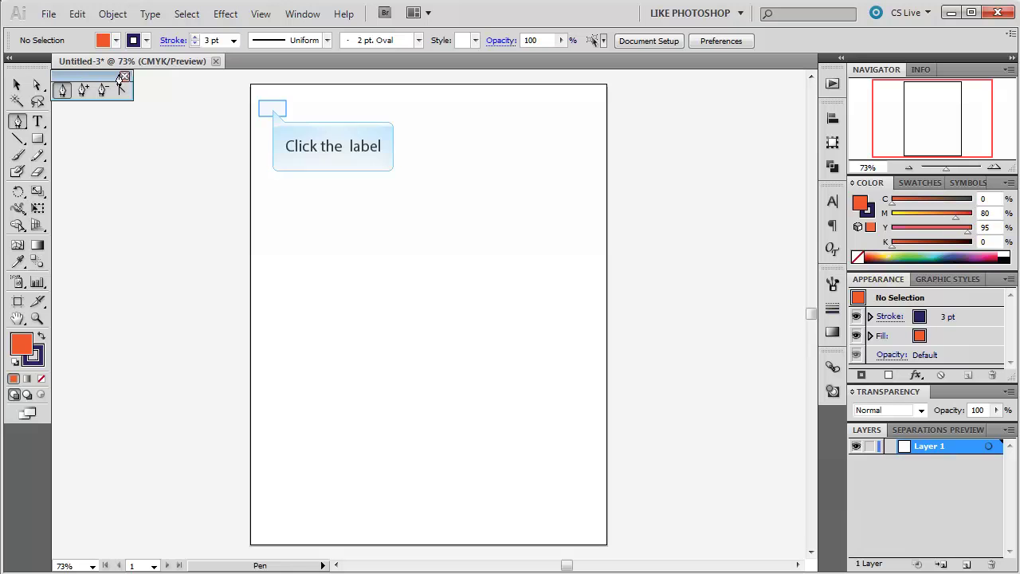
Draw a four-anchor open zigzag path across the top of the page
{"action": "left_click", "coordinate": [272, 108]}
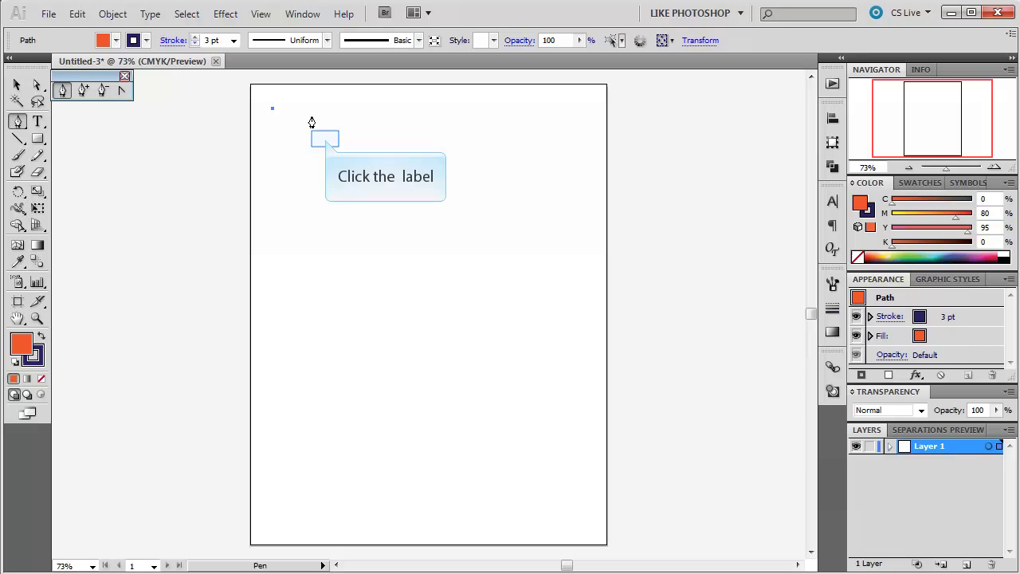
{"action": "left_click", "coordinate": [325, 138]}
{"action": "left_click", "coordinate": [404, 100]}
{"action": "left_click", "coordinate": [431, 135]}
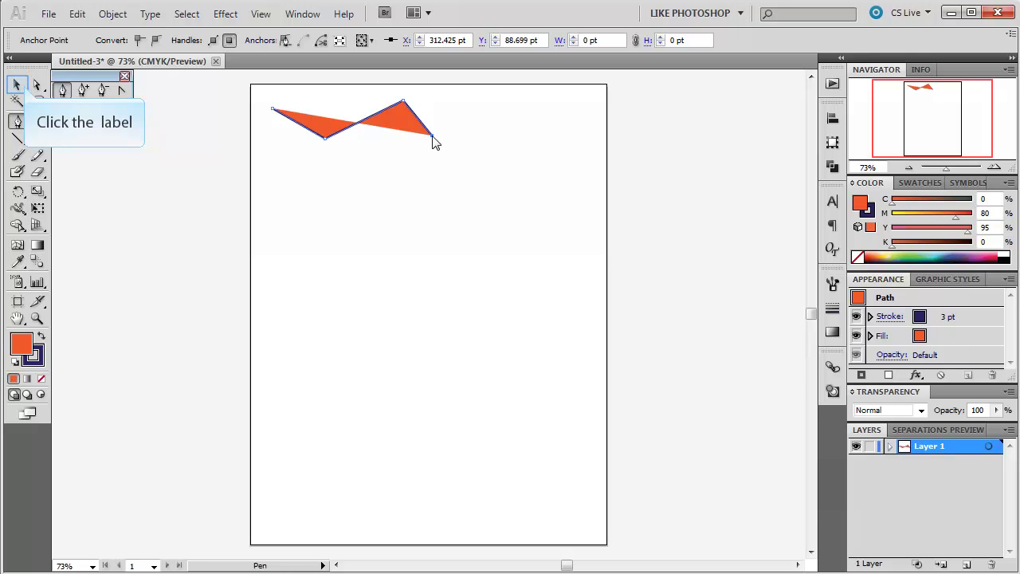
Select the zigzag and set its fill to None, leaving only the navy stroke
{"action": "left_click", "coordinate": [22, 86]}
{"action": "left_click", "coordinate": [300, 127]}
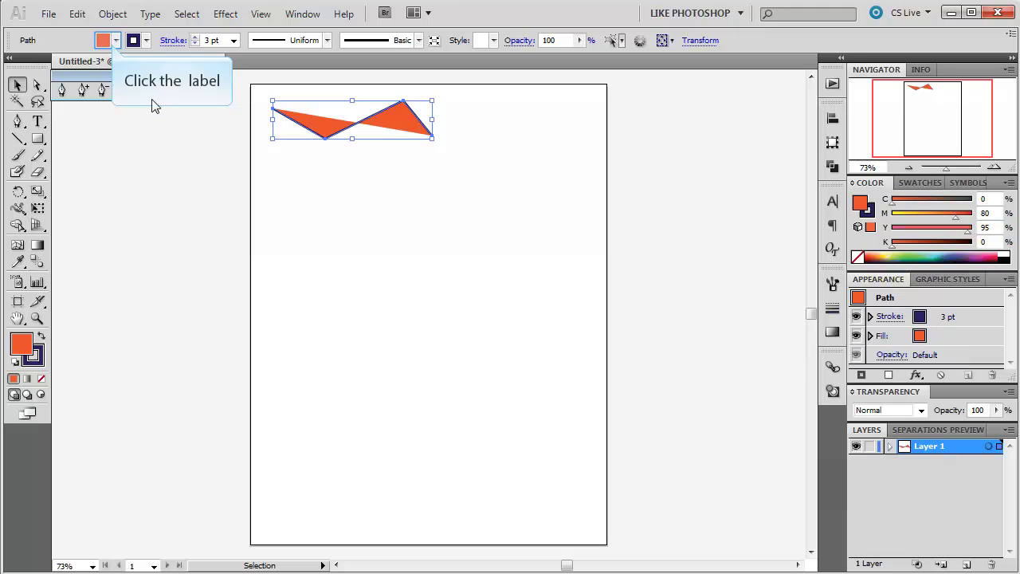
{"action": "left_click", "coordinate": [116, 40]}
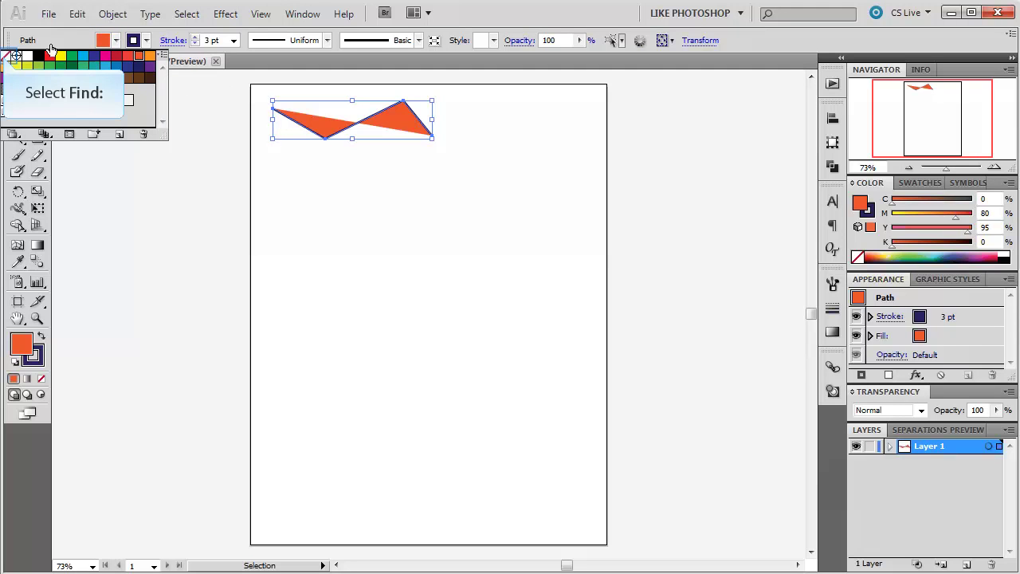
{"action": "left_click", "coordinate": [5, 55]}
{"action": "left_click", "coordinate": [290, 168]}
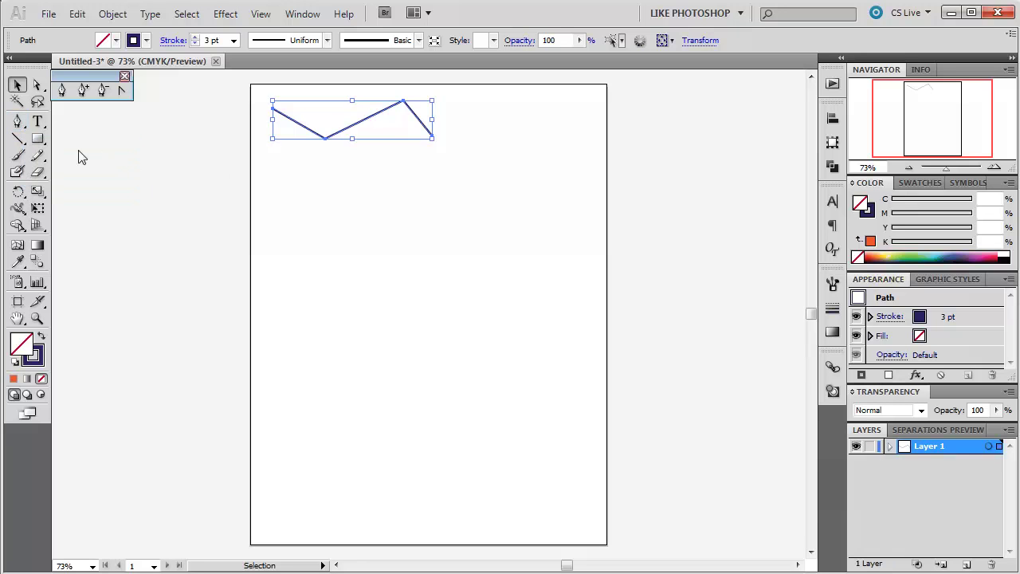
Draw a closed four-sided trapezoid with the Pen tool below the zigzag's left end
{"action": "left_click", "coordinate": [19, 122]}
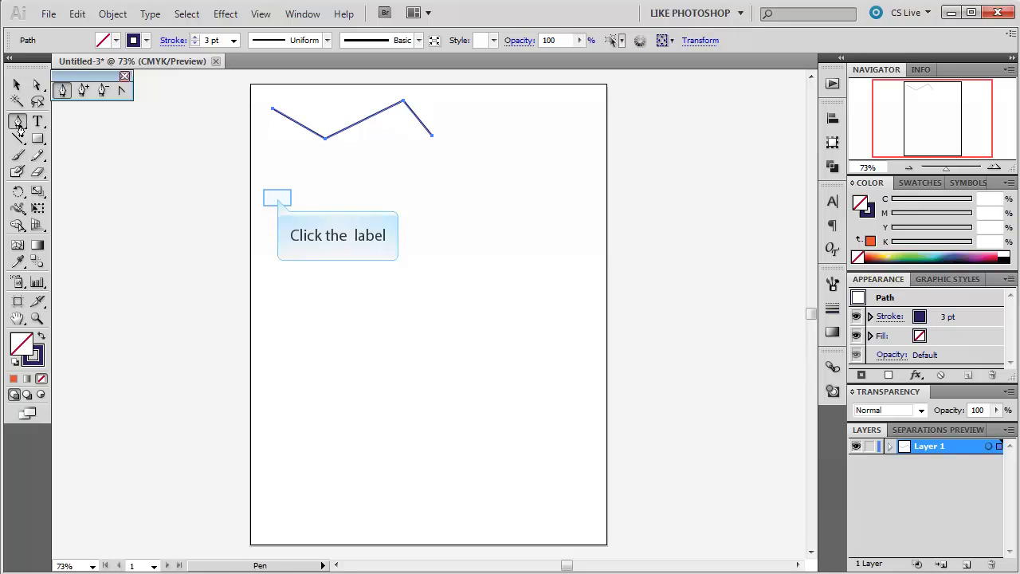
{"action": "left_click", "coordinate": [277, 199]}
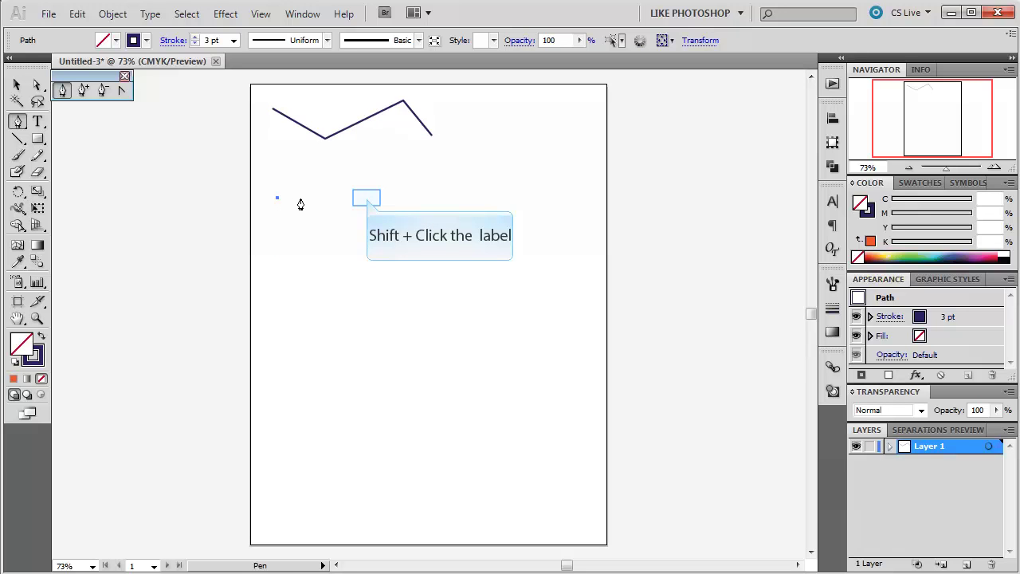
{"action": "left_click", "coordinate": [366, 204], "text": "shift"}
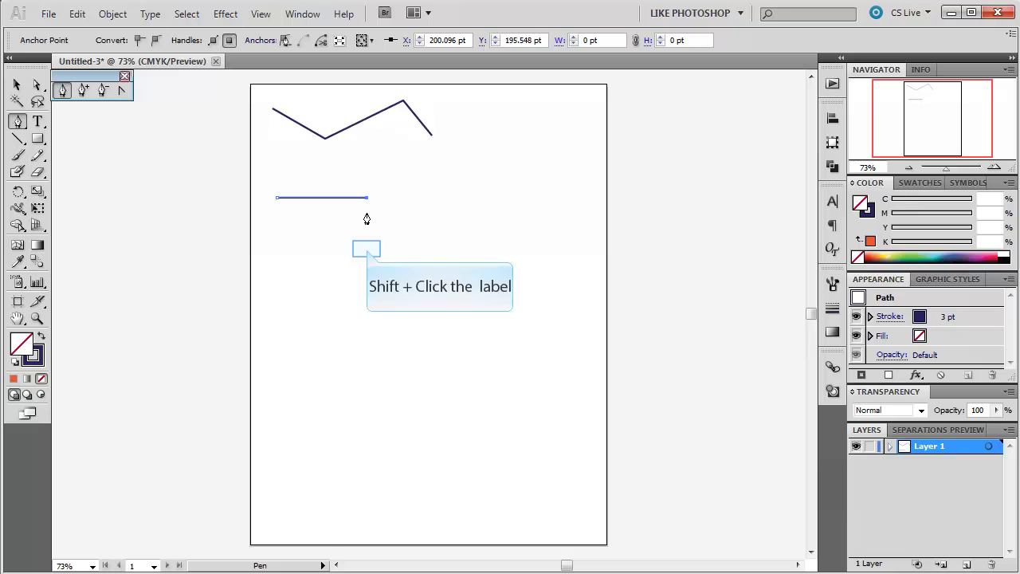
{"action": "left_click", "coordinate": [367, 254], "text": "shift"}
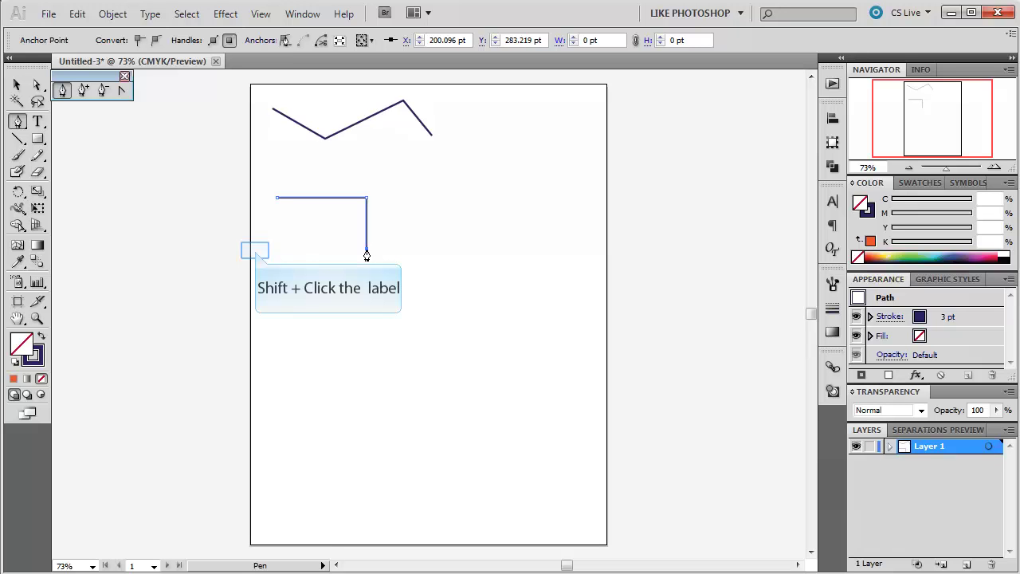
{"action": "left_click", "coordinate": [254, 253], "text": "shift"}
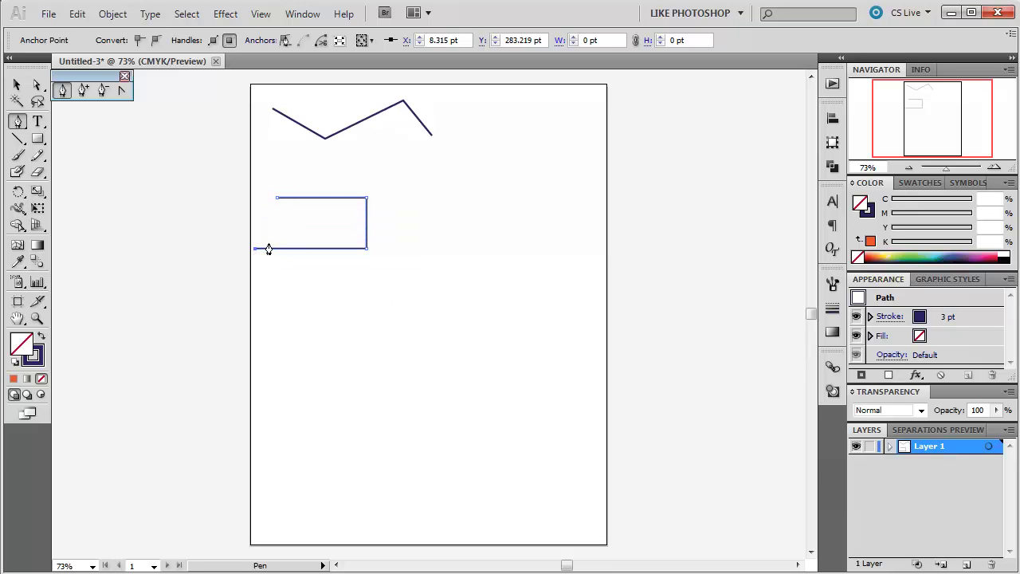
{"action": "left_click", "coordinate": [277, 199]}
Enable Smart Guides from the View menu
{"action": "left_click", "coordinate": [261, 16]}
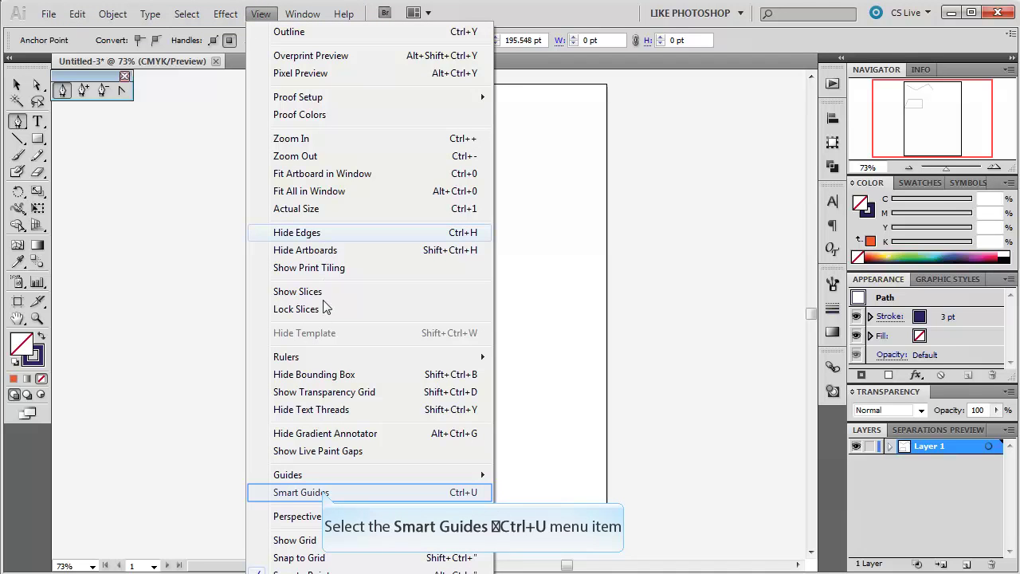
{"action": "left_click", "coordinate": [323, 492]}
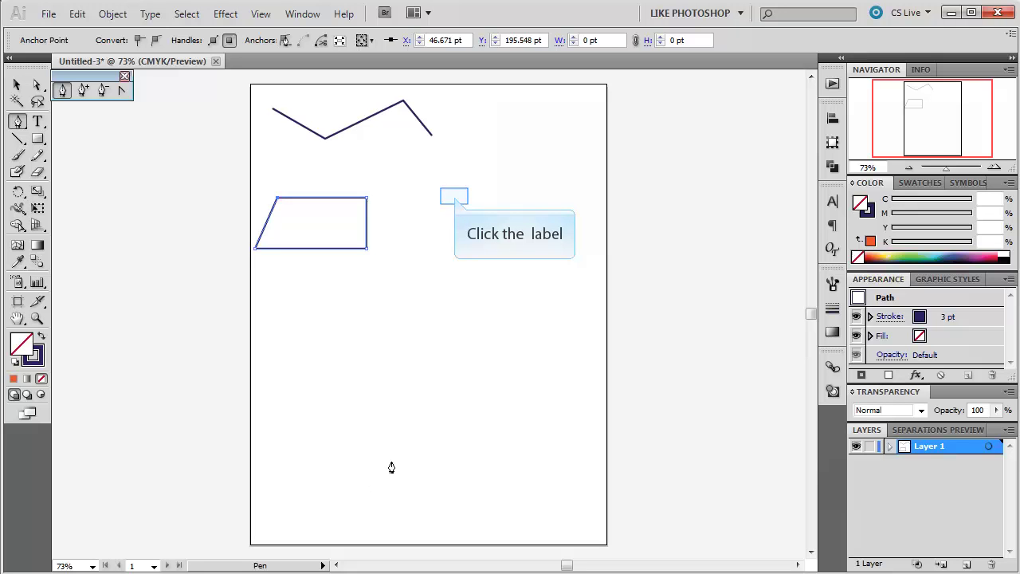
Draw a closed four-anchor square path to the right of the trapezoid
{"action": "left_click", "coordinate": [455, 201]}
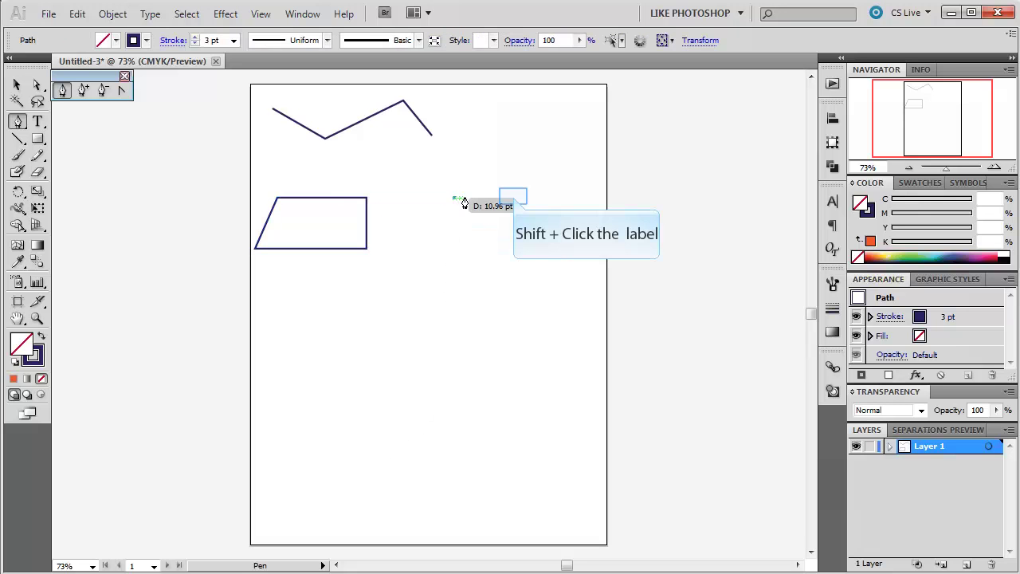
{"action": "left_click", "coordinate": [513, 198], "text": "shift"}
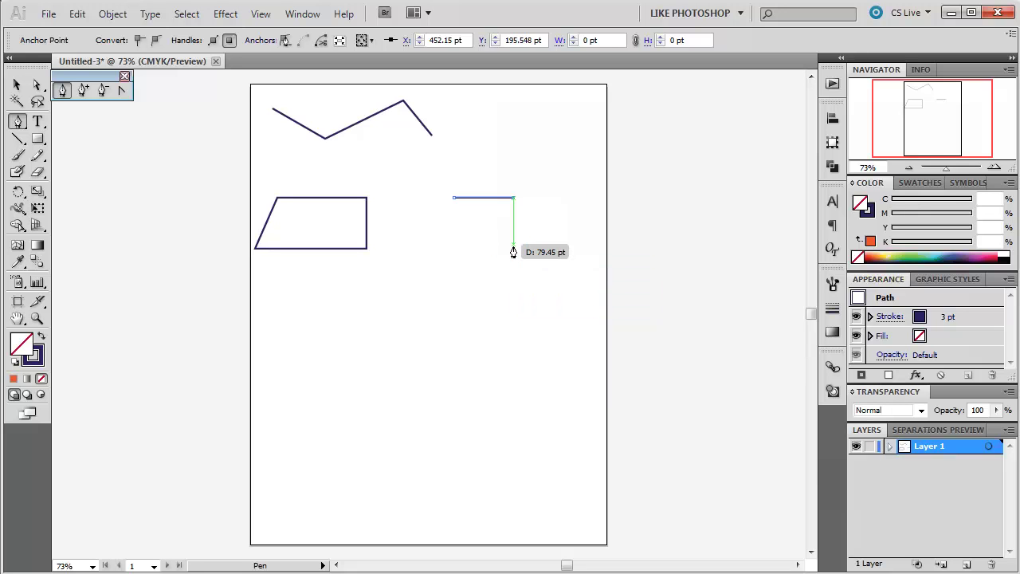
{"action": "left_click", "coordinate": [513, 248]}
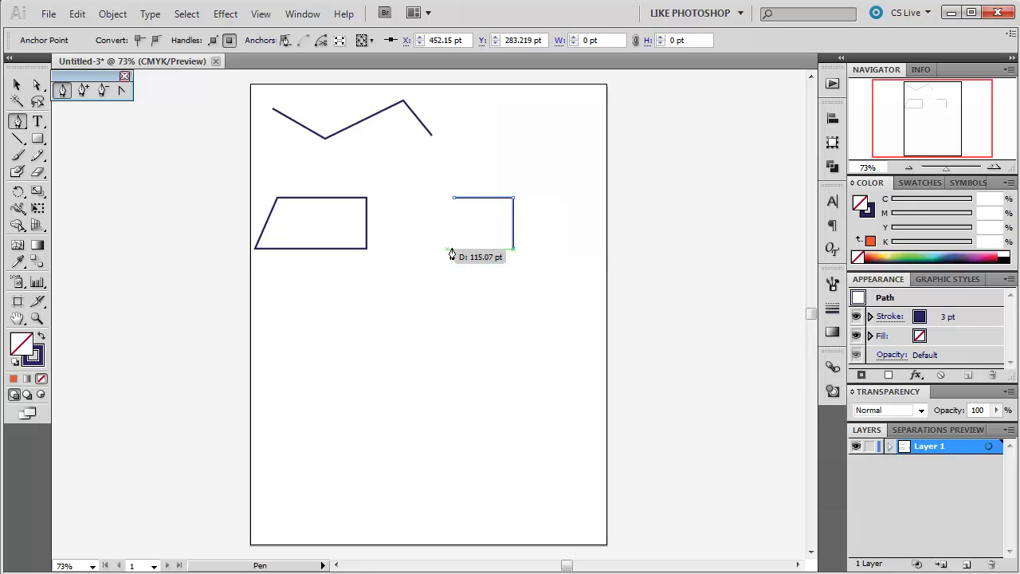
{"action": "left_click", "coordinate": [452, 250], "text": "shift"}
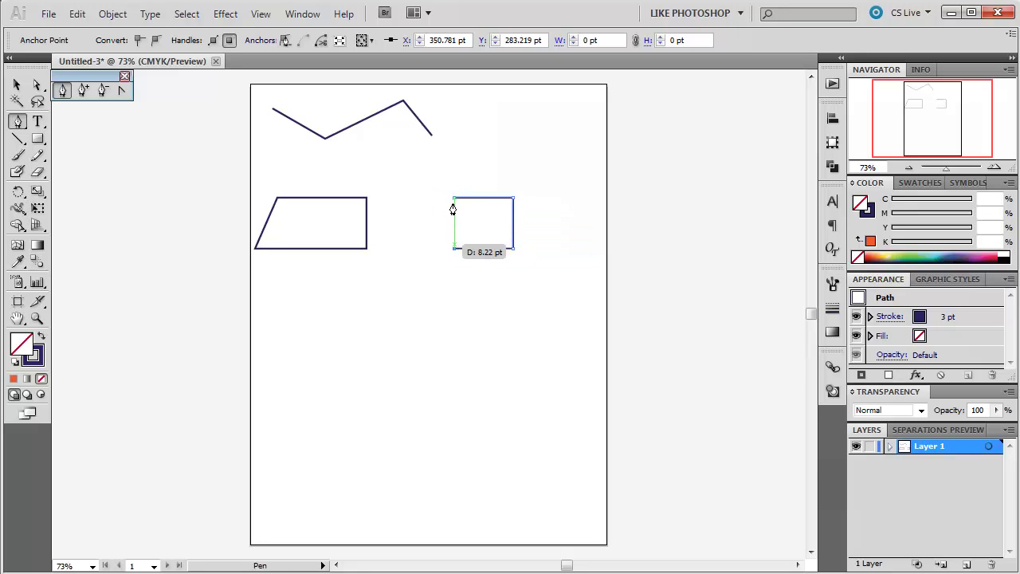
{"action": "left_click", "coordinate": [453, 199]}
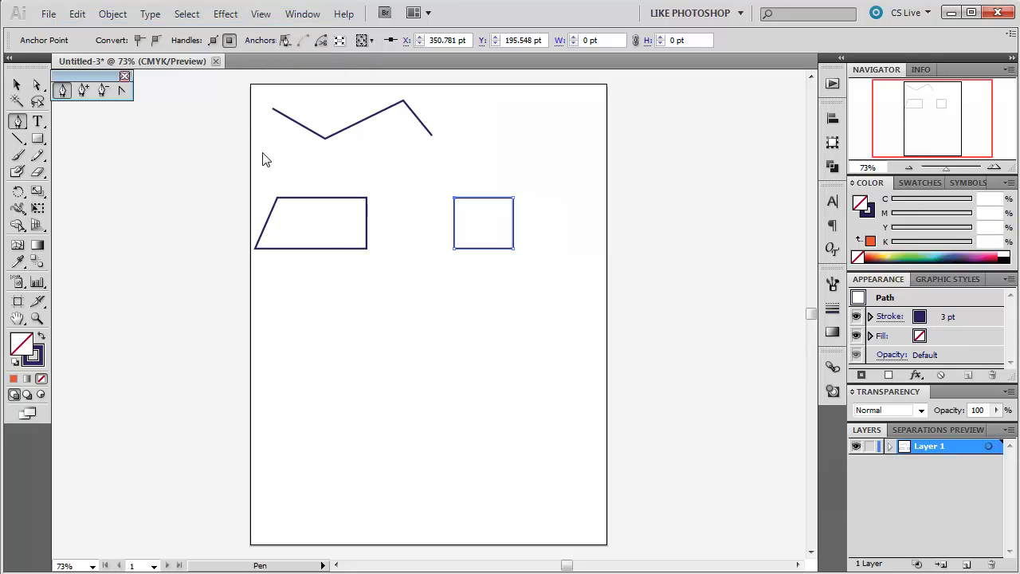
{"action": "left_click", "coordinate": [248, 16]}
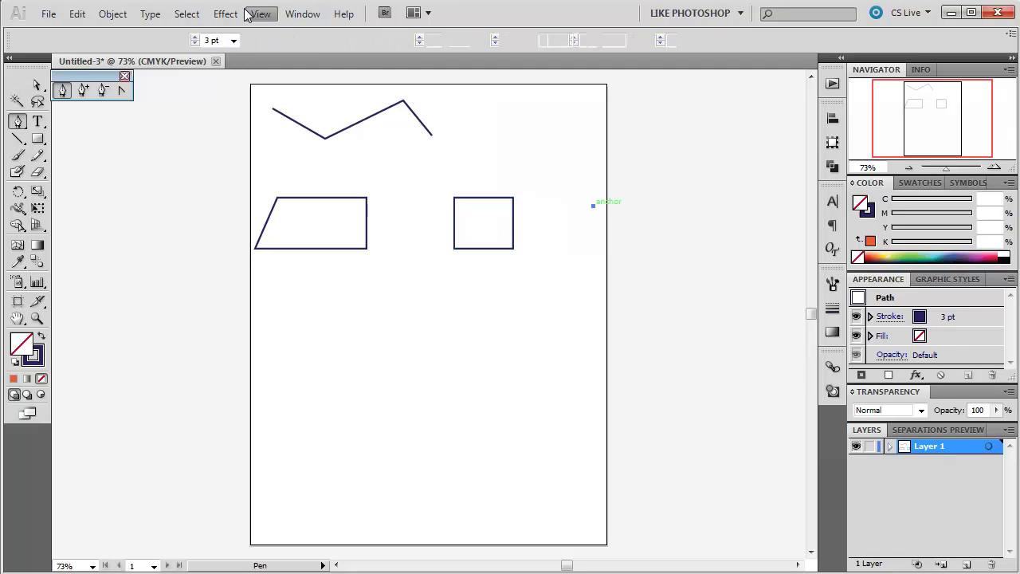